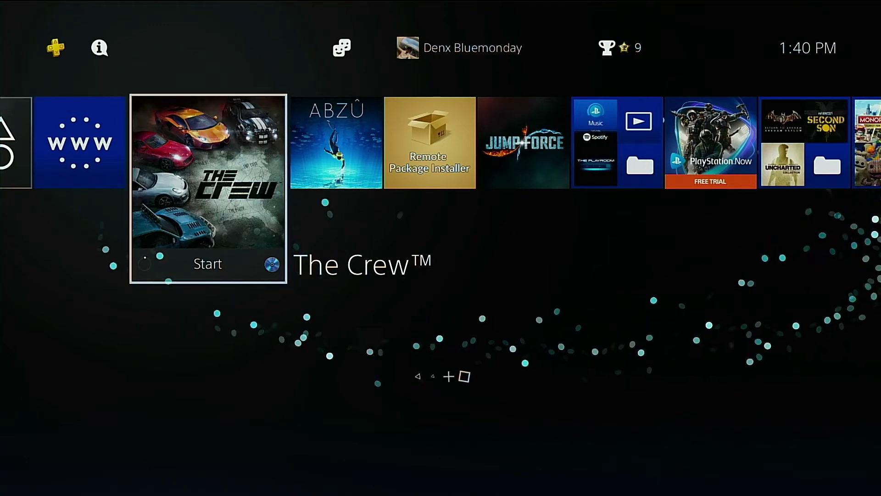
Step: Close the running game The Crew and confirm closing the application
{"action": "key", "text": "Menu"}
{"action": "key", "text": "Return"}
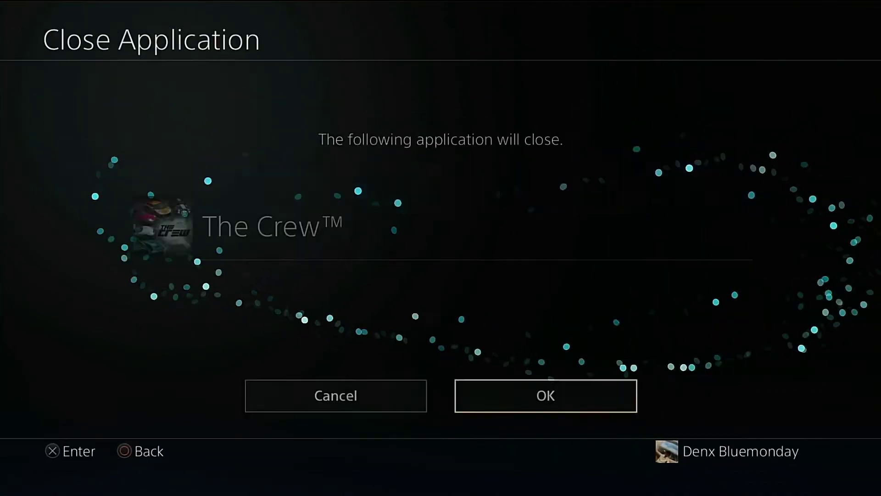
{"action": "key", "text": "Return"}
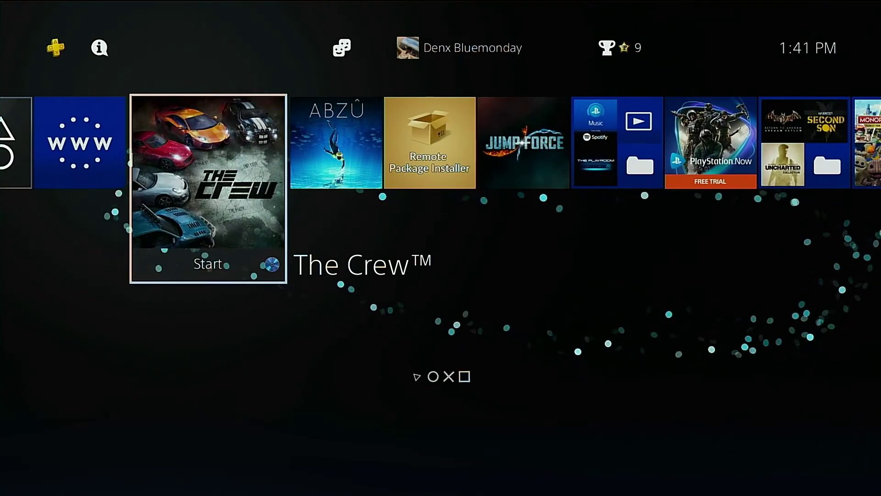
Step: Use the Remove Disc option for The Crew to eject the game disc from the console
{"action": "key", "text": "Menu"}
{"action": "key", "text": "Down"}
{"action": "key", "text": "Down"}
{"action": "key", "text": "Down"}
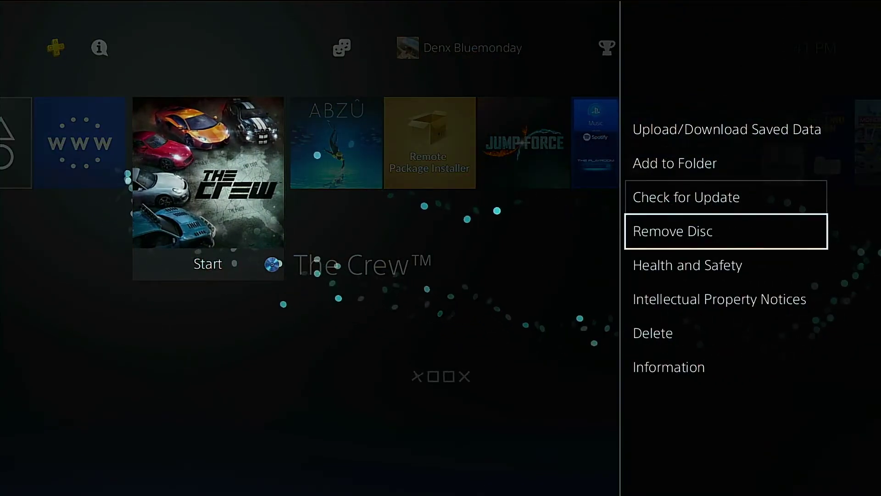
{"action": "key", "text": "Return"}
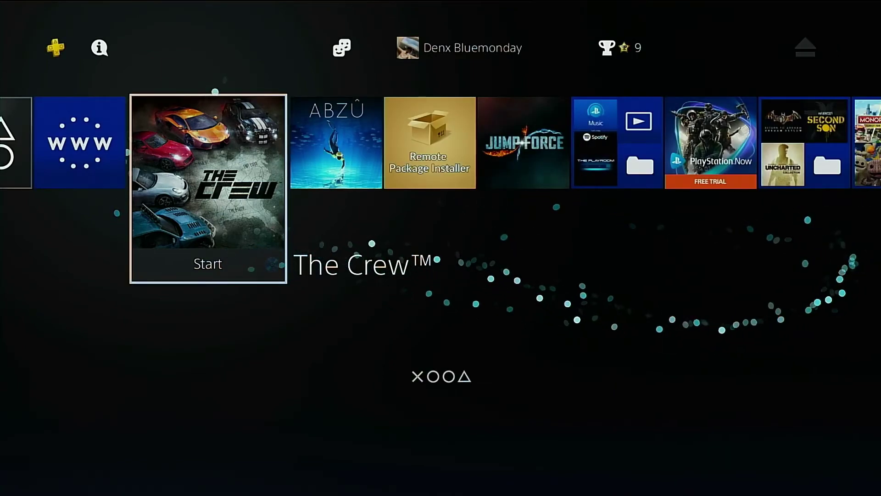
Step: Delete the installed game The Crew from the console and confirm the deletion
{"action": "key", "text": "Menu"}
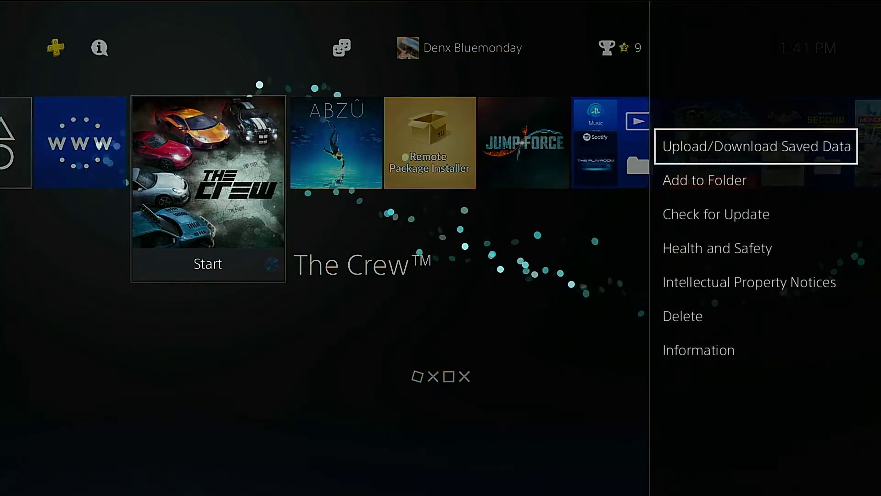
{"action": "key", "text": "Down"}
{"action": "key", "text": "Down"}
{"action": "key", "text": "Down"}
{"action": "key", "text": "Down"}
{"action": "key", "text": "Down"}
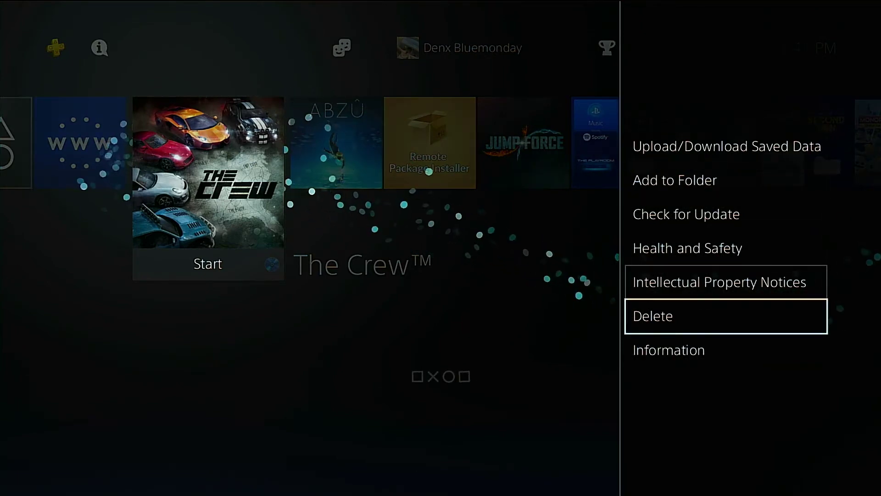
{"action": "key", "text": "Return"}
{"action": "key", "text": "Return"}
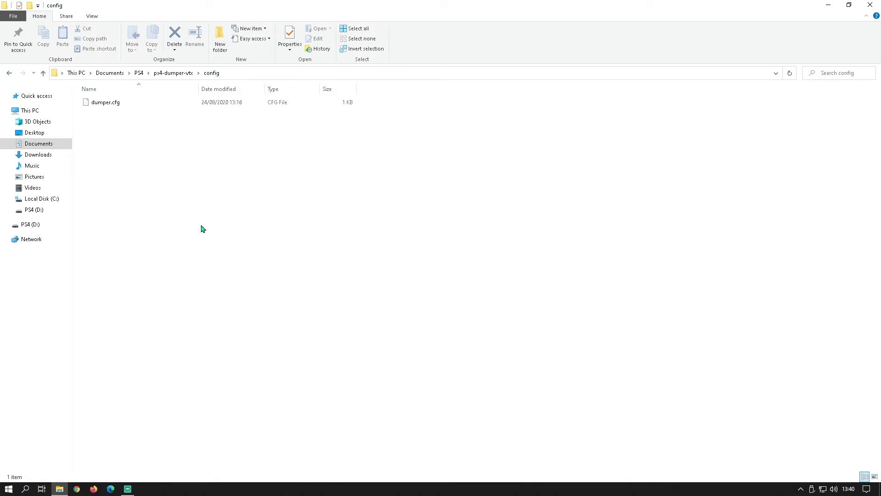
Step: Switch to File Explorer on the PC and cut the dumped CUSA00221-app folder from the PS4 (D:) drive
{"action": "left_click", "coordinate": [34, 210]}
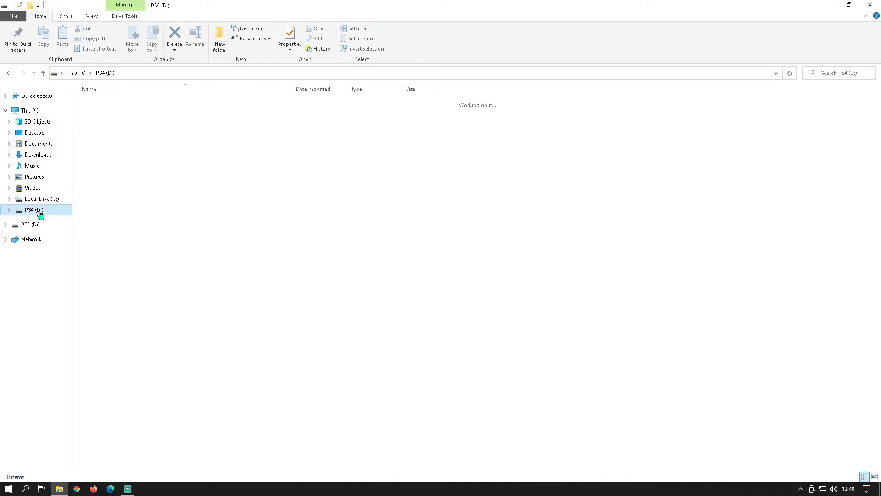
{"action": "left_click", "coordinate": [142, 142]}
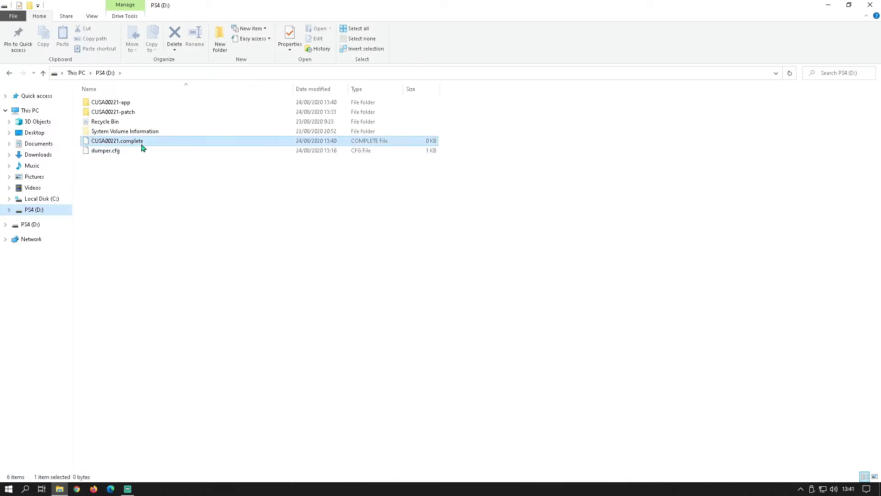
{"action": "left_click", "coordinate": [142, 124]}
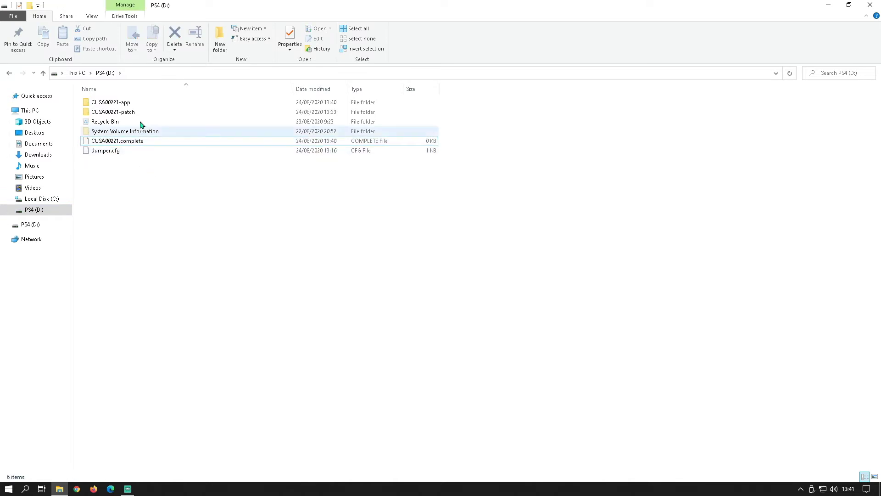
{"action": "left_click", "coordinate": [124, 105]}
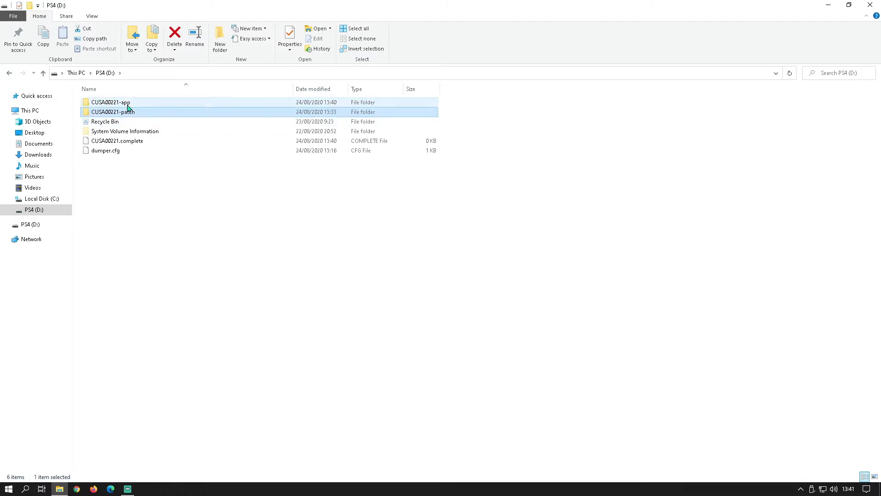
{"action": "right_click", "coordinate": [131, 107]}
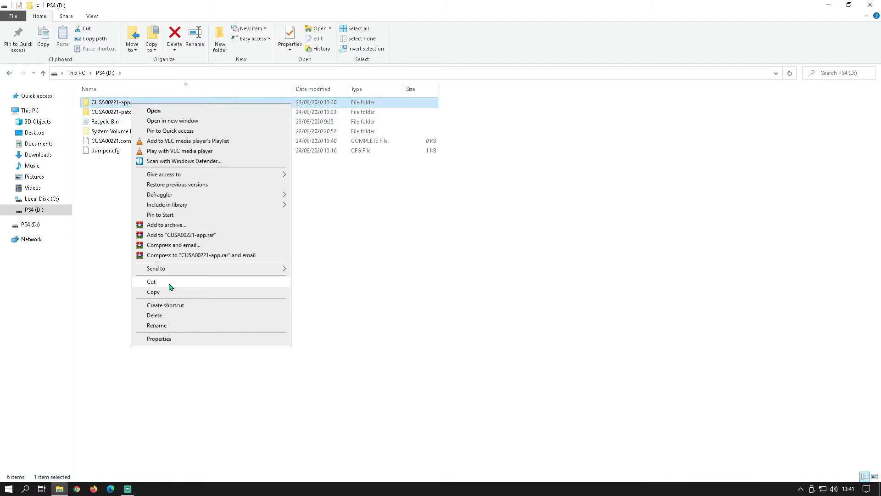
{"action": "left_click", "coordinate": [169, 284]}
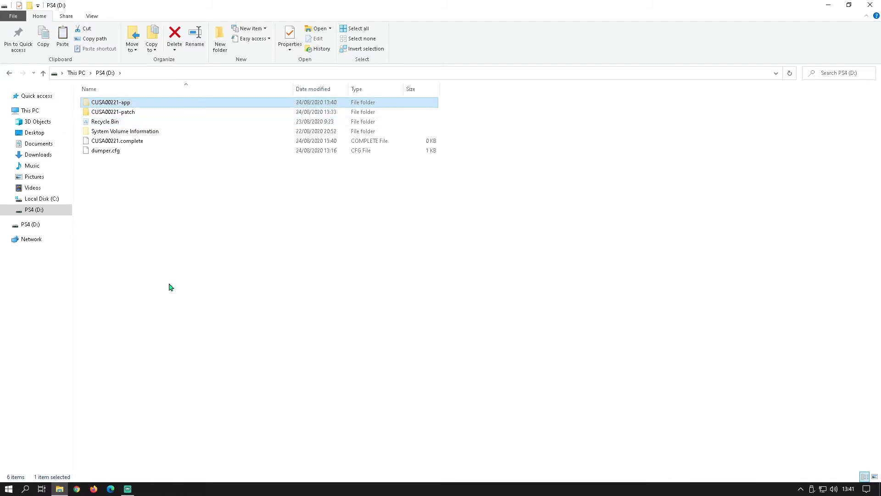
Step: Create a new folder named GAME in Documents\PS4
{"action": "left_click", "coordinate": [10, 73]}
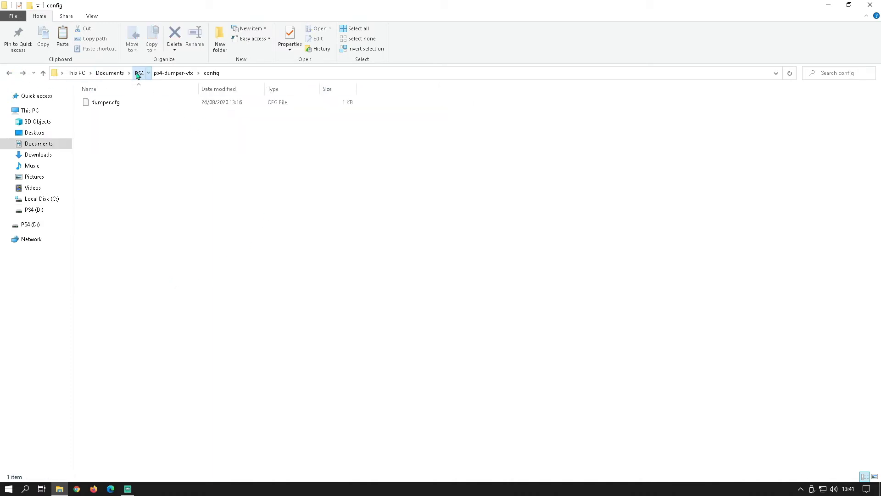
{"action": "left_click", "coordinate": [139, 73]}
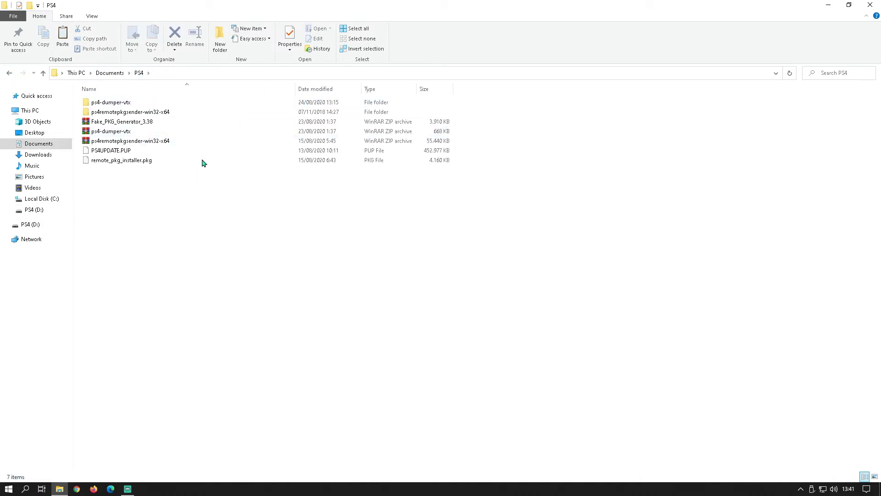
{"action": "left_click", "coordinate": [219, 38]}
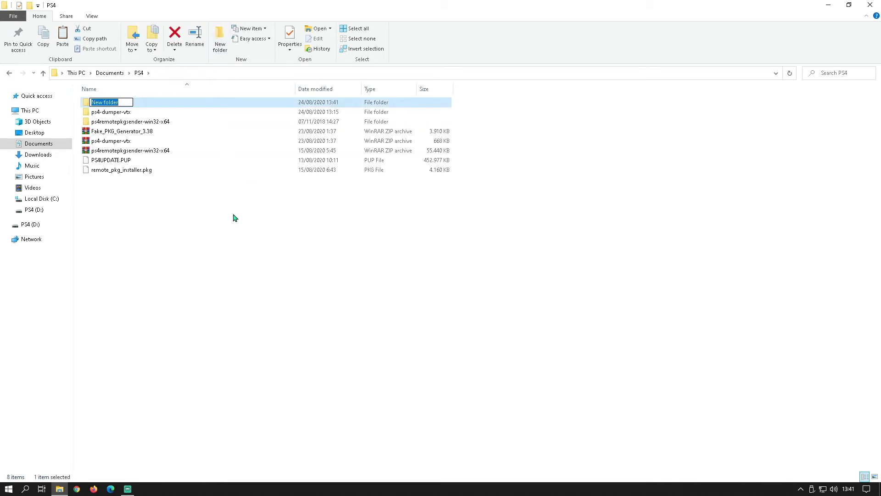
{"action": "type", "text": "GAME"}
{"action": "key", "text": "Return"}
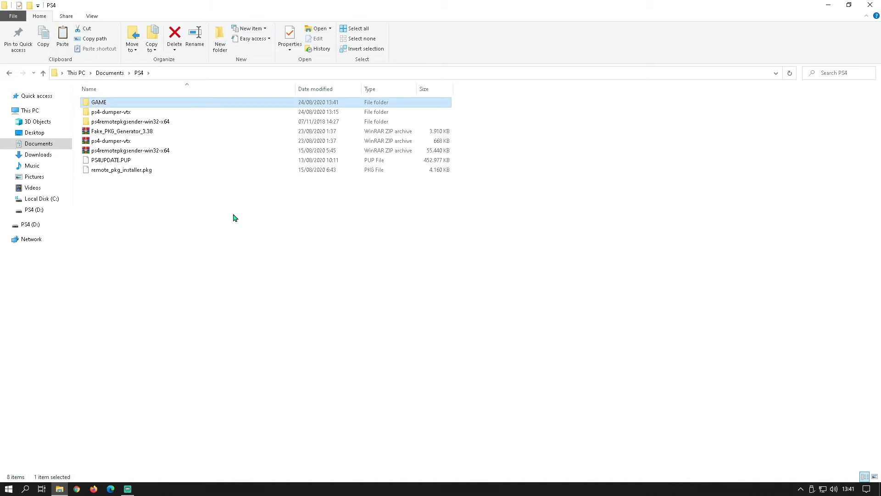
Step: Paste the CUSA00221-app folder into the new GAME folder
{"action": "key", "text": "Return"}
{"action": "right_click", "coordinate": [234, 218]}
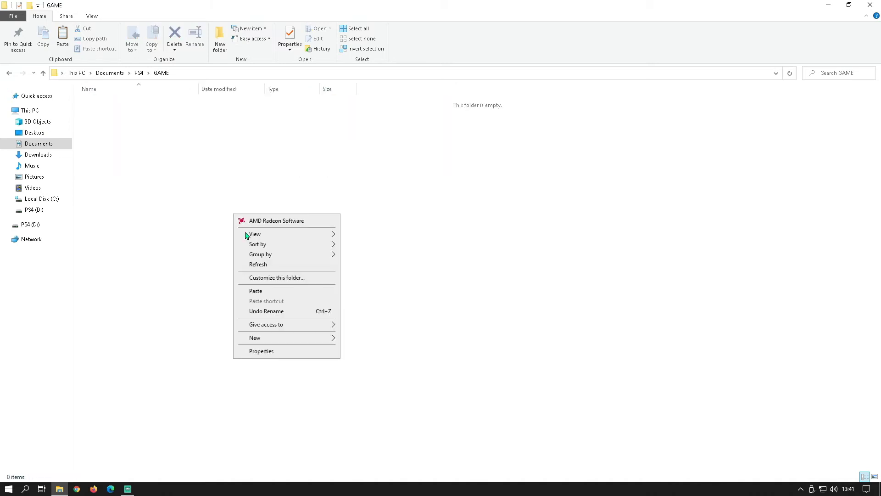
{"action": "left_click", "coordinate": [260, 291]}
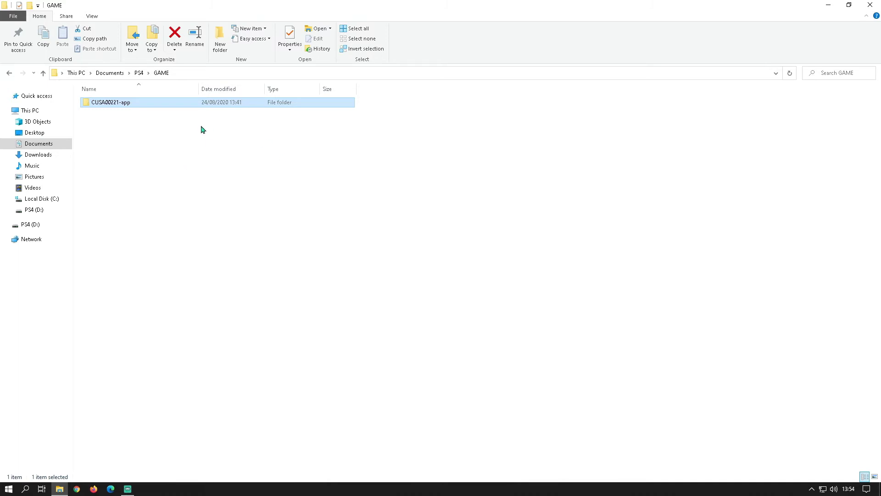
Step: Launch the gengp4 application from the gengp4 subfolder of Documents\PS4\ps4-dumper-vtx
{"action": "left_click", "coordinate": [139, 74]}
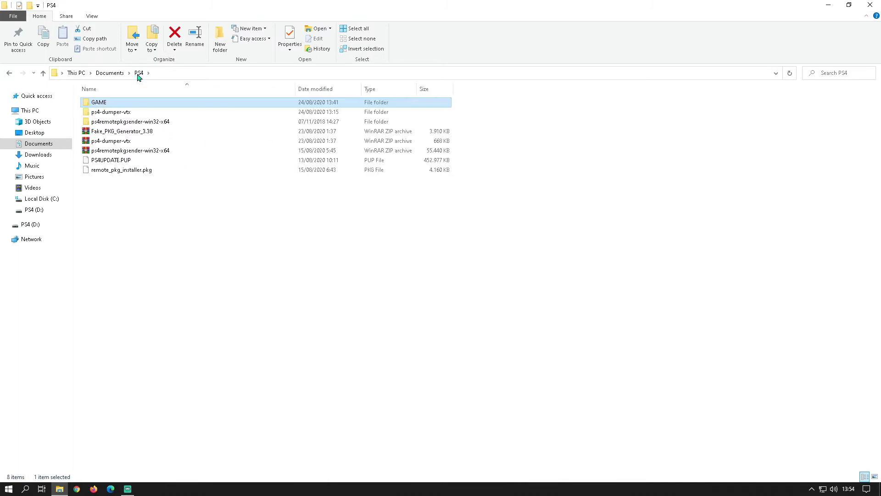
{"action": "left_click", "coordinate": [145, 216]}
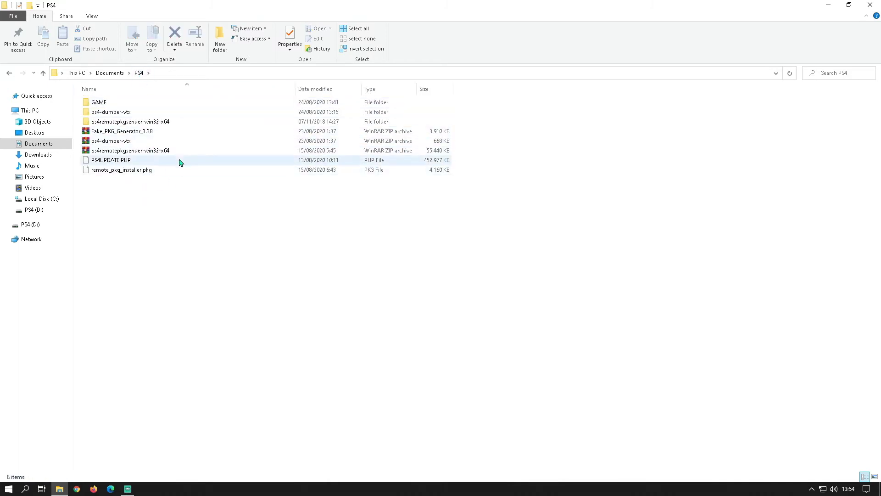
{"action": "double_click", "coordinate": [166, 114]}
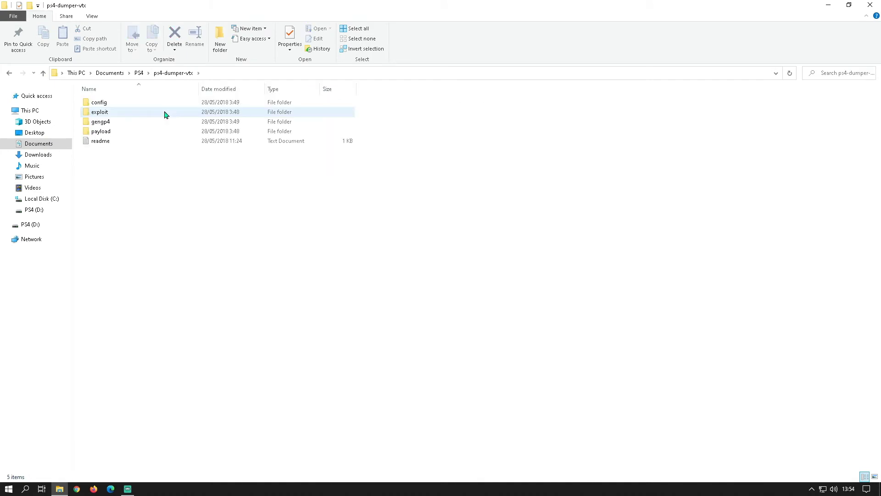
{"action": "double_click", "coordinate": [123, 122]}
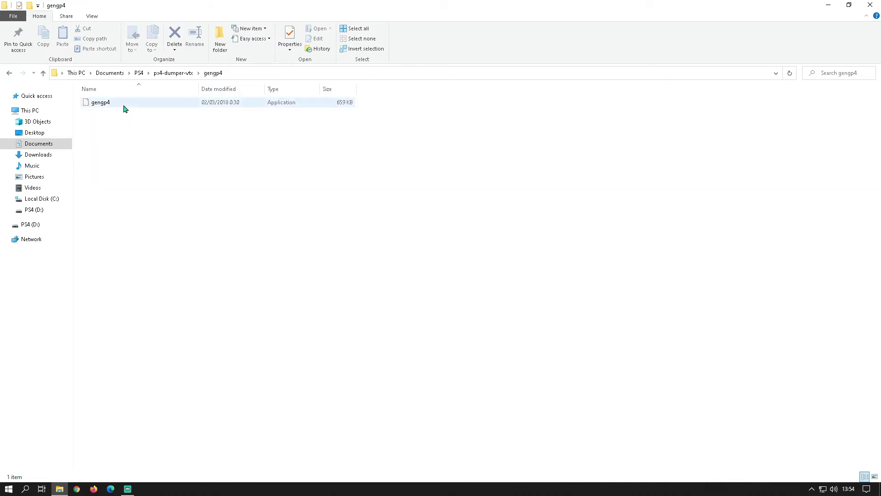
{"action": "left_click", "coordinate": [123, 108]}
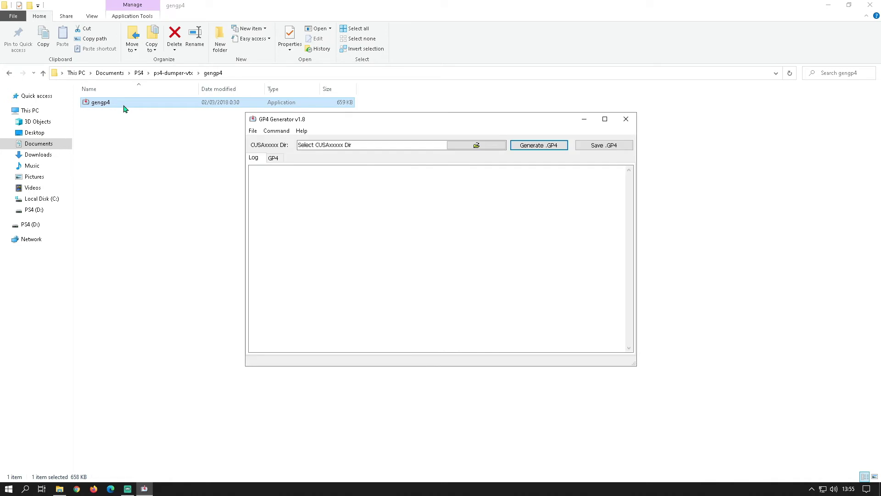
Step: Set the CUSAxxxxx directory to Documents\PS4\GAME\CUSA00221-app and generate the GP4 project
{"action": "left_click", "coordinate": [360, 145]}
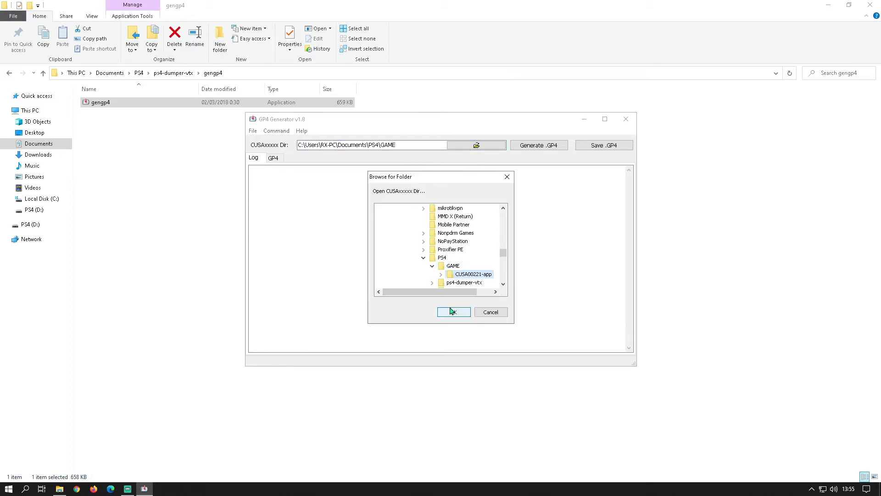
{"action": "left_click", "coordinate": [452, 311]}
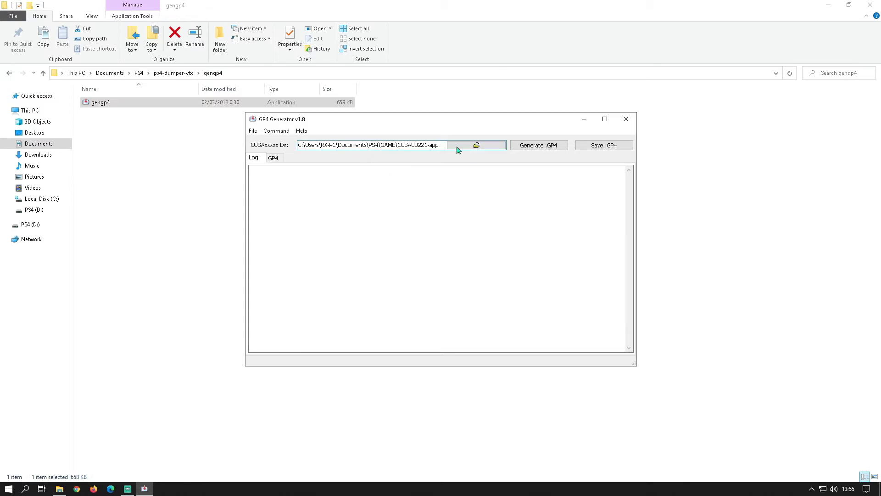
{"action": "left_click_drag", "start_coordinate": [437, 144], "coordinate": [344, 146]}
{"action": "left_click", "coordinate": [413, 145]}
{"action": "left_click", "coordinate": [537, 146]}
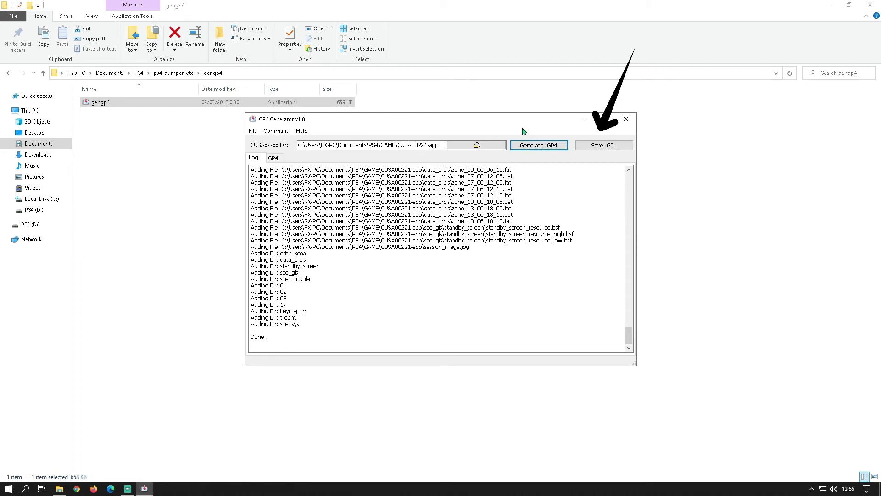
Step: Save the generated project as CUSA00221-app in the GAME folder as a .GP4 file, and close GP4 Generator
{"action": "left_click", "coordinate": [595, 147]}
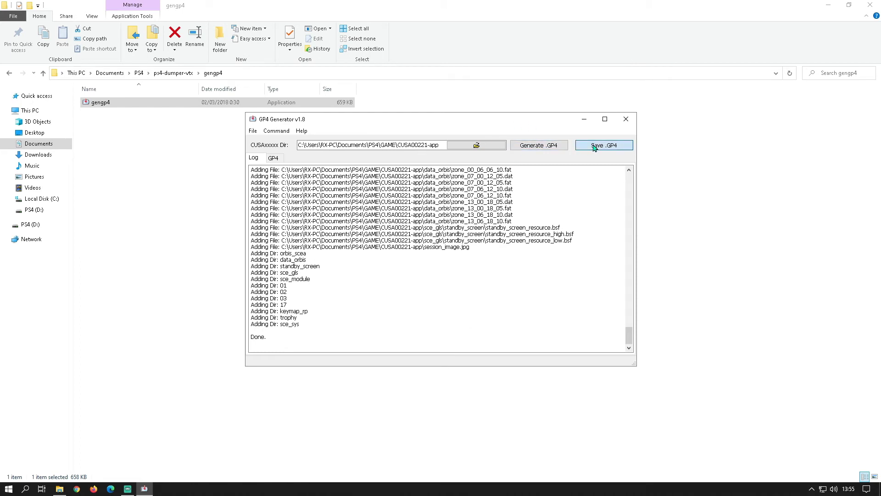
{"action": "left_click", "coordinate": [595, 147]}
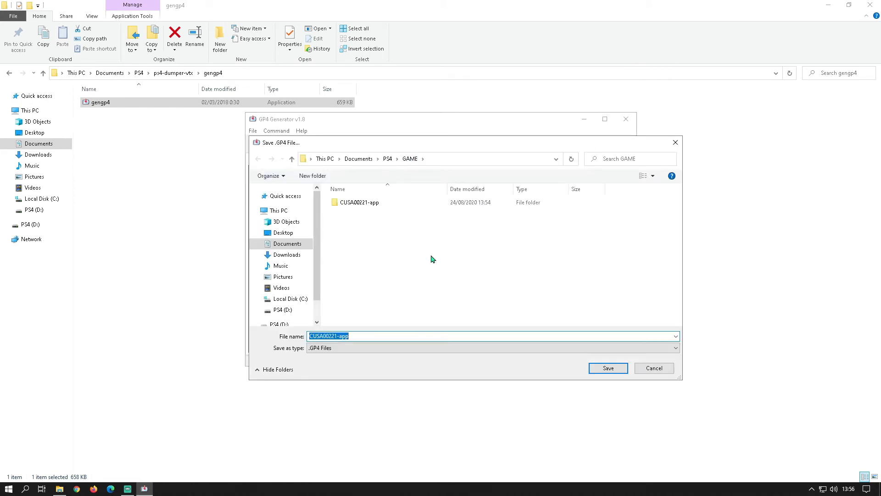
{"action": "left_click", "coordinate": [608, 368]}
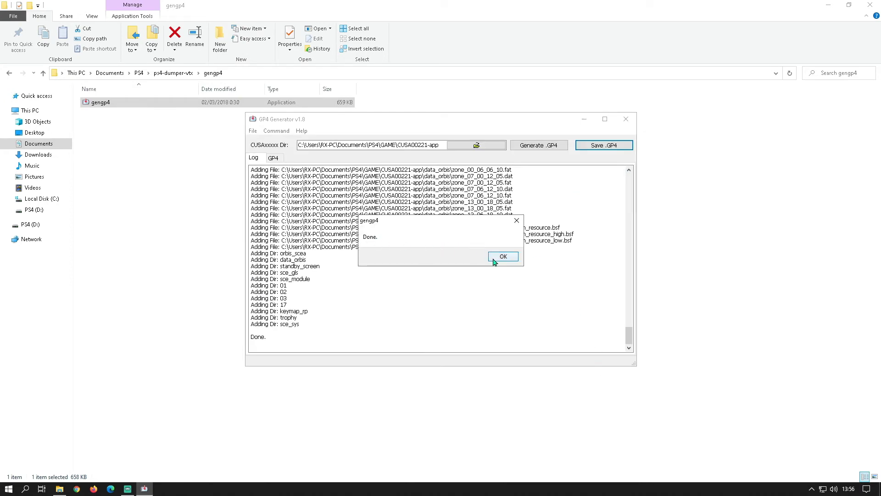
{"action": "left_click", "coordinate": [500, 256]}
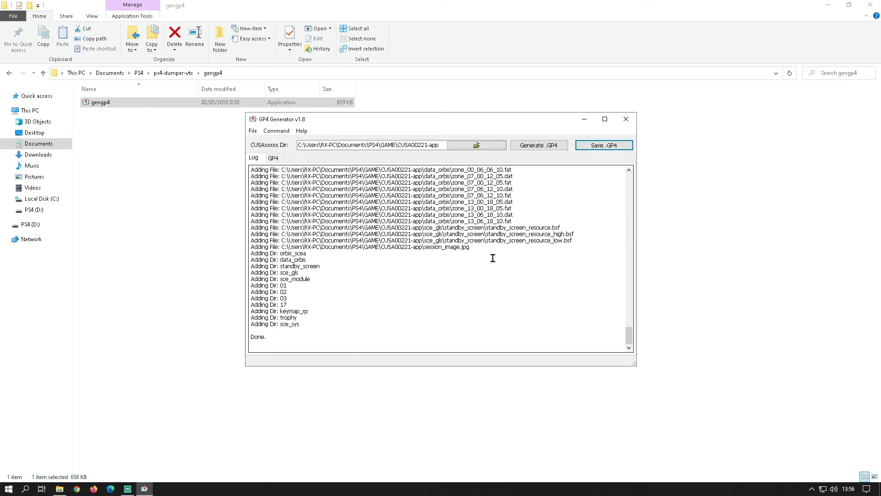
{"action": "left_click", "coordinate": [626, 120]}
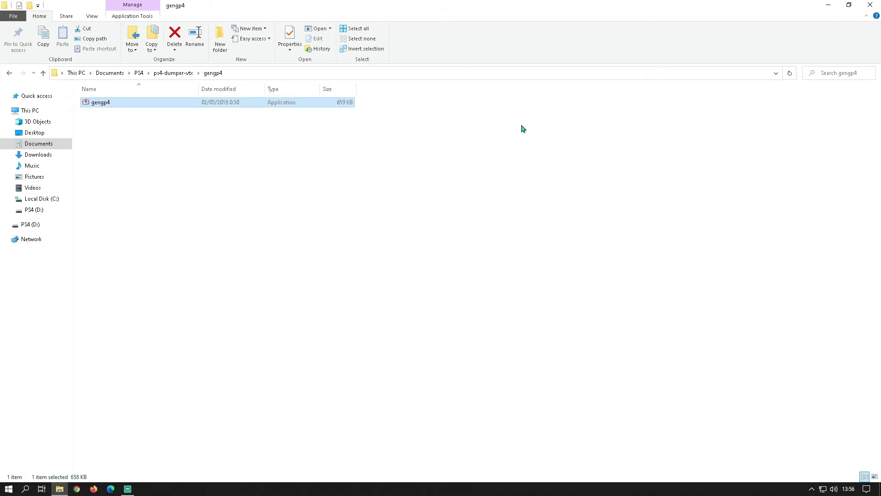
Step: Open the Documents\PS4\GAME folder and check for the saved CUSA00221-app.gp4 file
{"action": "left_click", "coordinate": [139, 73]}
{"action": "double_click", "coordinate": [123, 103]}
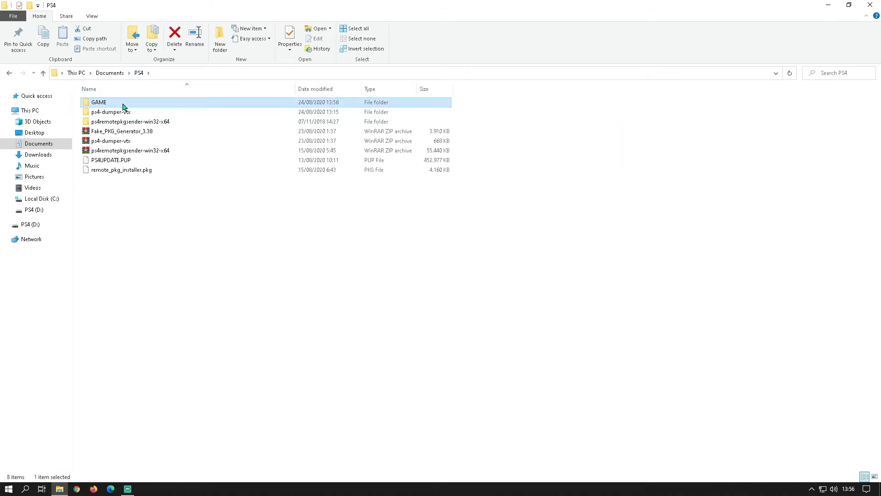
{"action": "left_click", "coordinate": [133, 117]}
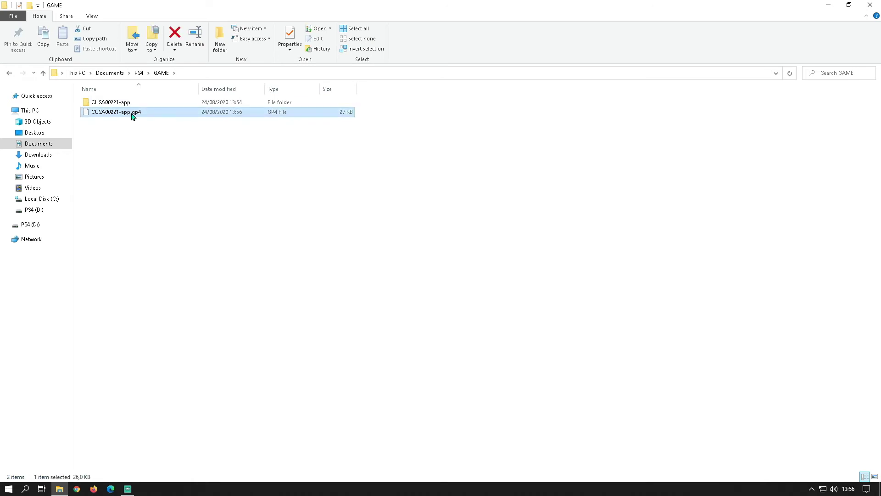
{"action": "left_click", "coordinate": [141, 111], "text": "ctrl"}
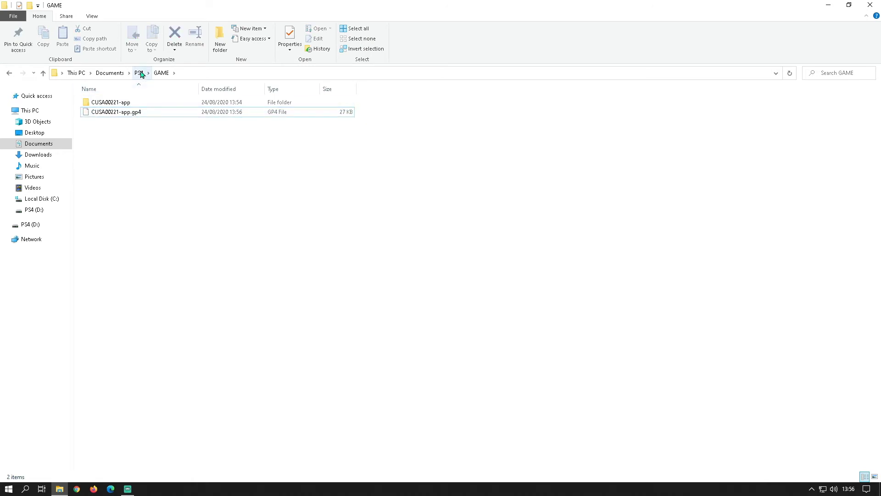
Step: Extract the Fake_PKG_Generator_3.38 archive in Documents\PS4 into a folder of the same name
{"action": "left_click", "coordinate": [140, 73]}
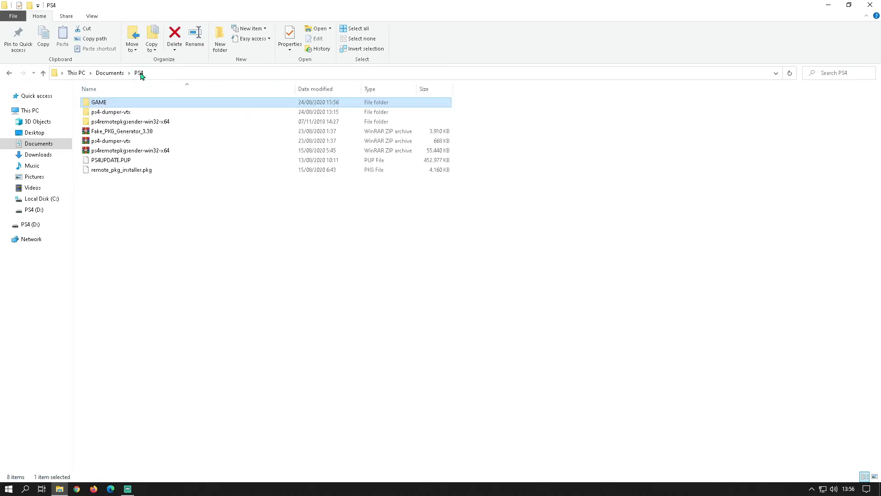
{"action": "left_click", "coordinate": [155, 132]}
{"action": "right_click", "coordinate": [141, 133]}
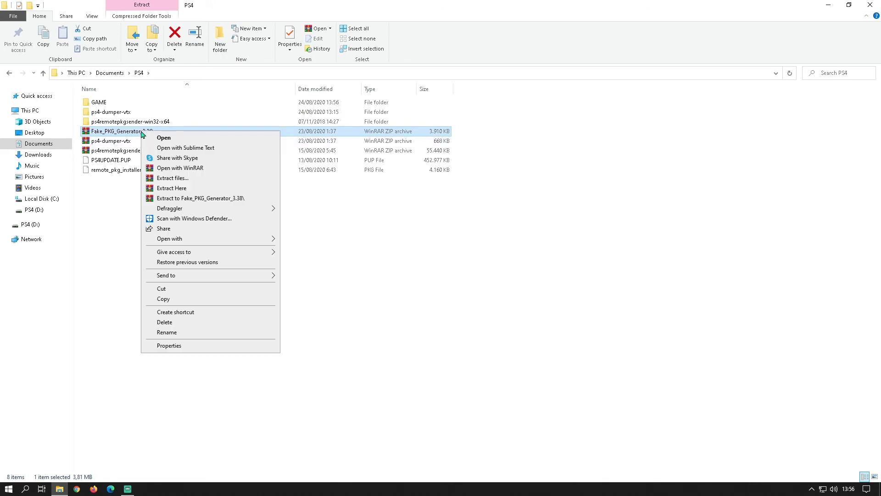
{"action": "left_click", "coordinate": [164, 199]}
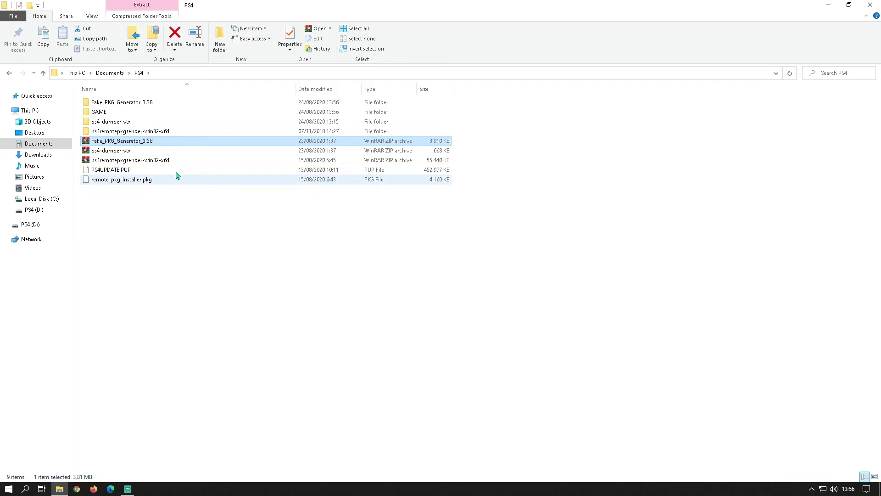
Step: Launch the orbis-pub-gen application from the extracted Fake_PKG_Generator_3.38 folder and move its window clear of the file list
{"action": "left_click", "coordinate": [143, 102]}
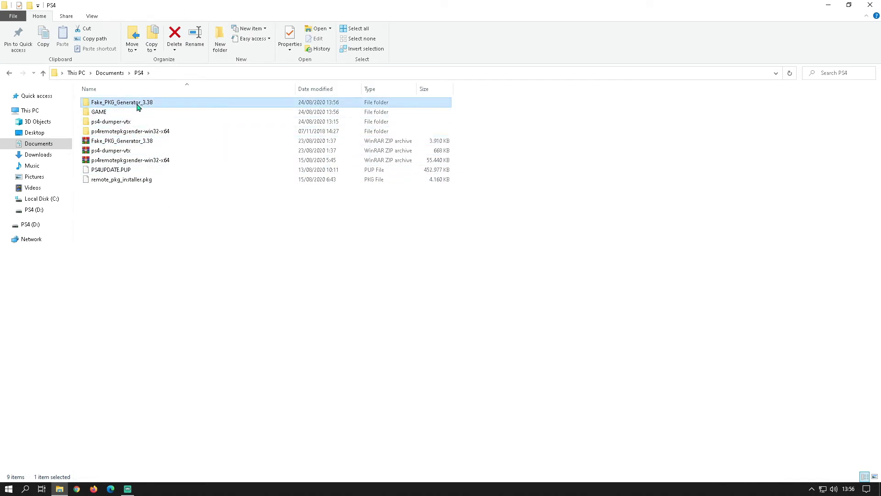
{"action": "double_click", "coordinate": [139, 107]}
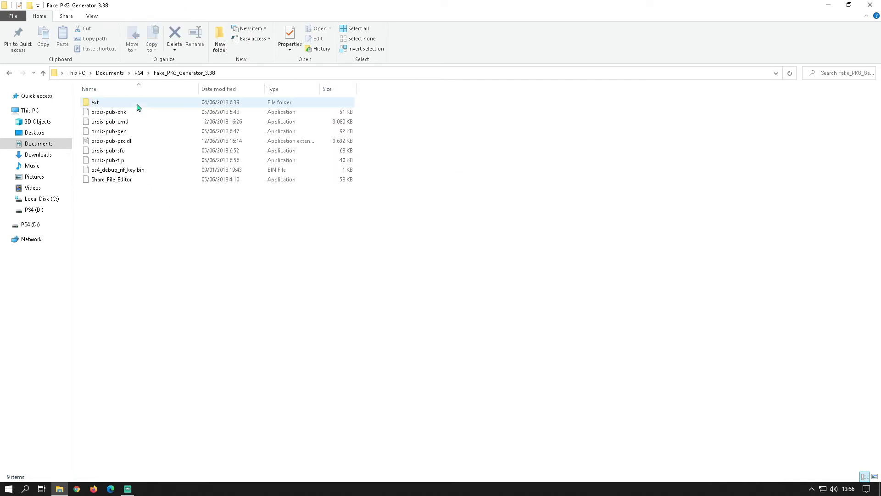
{"action": "left_click", "coordinate": [127, 134]}
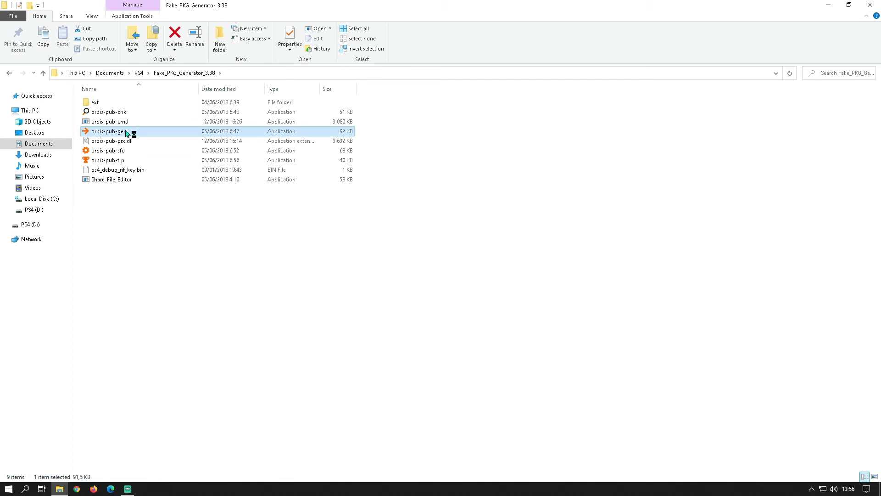
{"action": "double_click", "coordinate": [126, 133]}
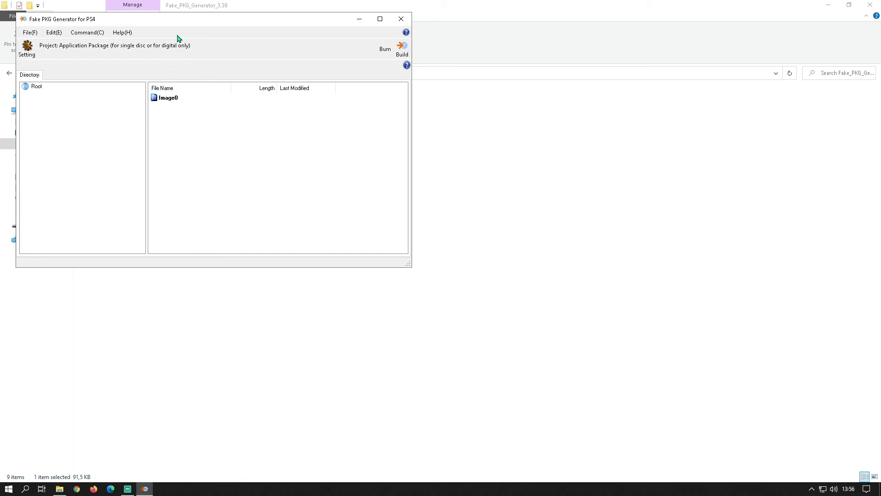
{"action": "left_click_drag", "start_coordinate": [182, 21], "coordinate": [418, 137]}
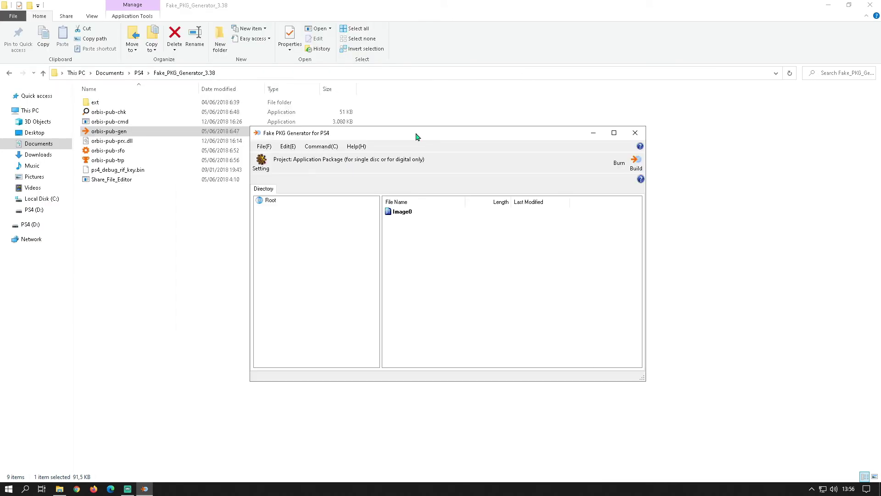
Step: Open the project file CUSA00221-app.gp4 from Documents\PS4\GAME in Fake PKG Generator
{"action": "left_click", "coordinate": [265, 146]}
{"action": "left_click", "coordinate": [261, 148]}
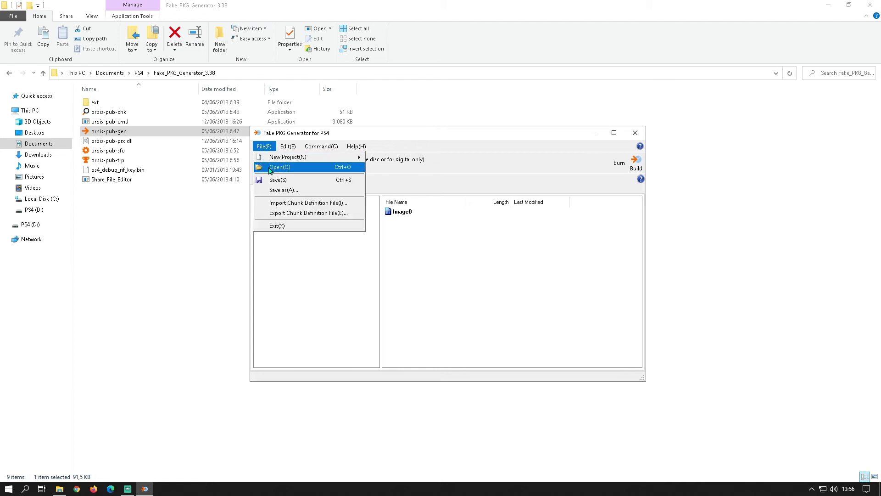
{"action": "left_click", "coordinate": [270, 168]}
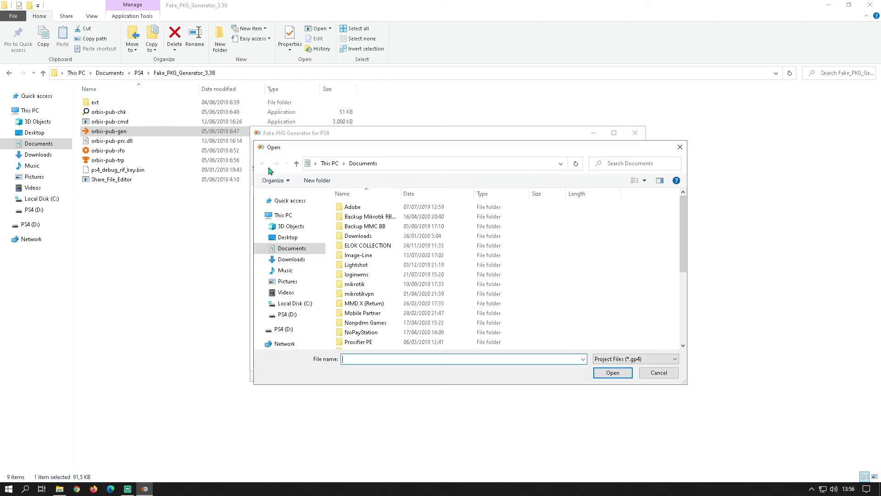
{"action": "scroll", "coordinate": [367, 317], "scroll_direction": "down", "scroll_amount": 3}
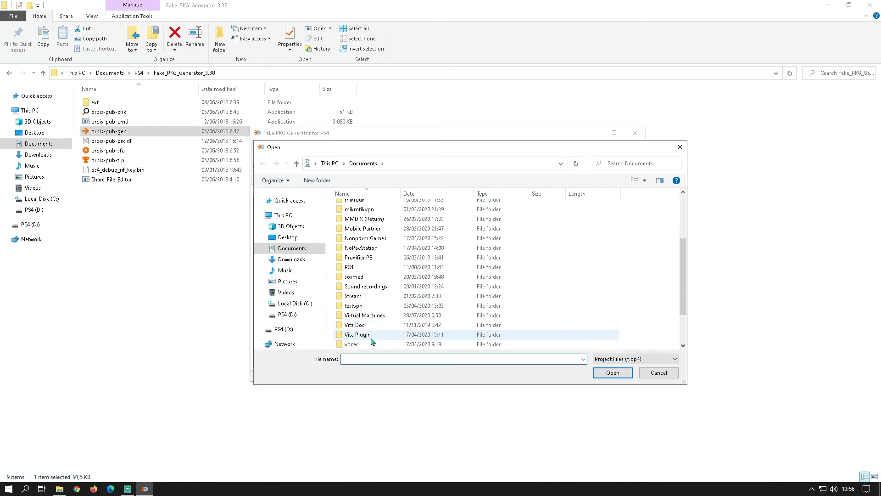
{"action": "double_click", "coordinate": [357, 274]}
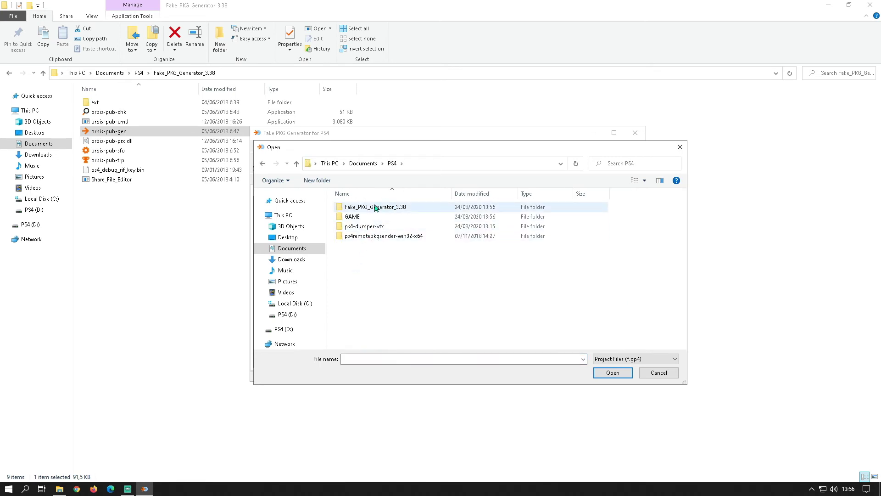
{"action": "double_click", "coordinate": [352, 217]}
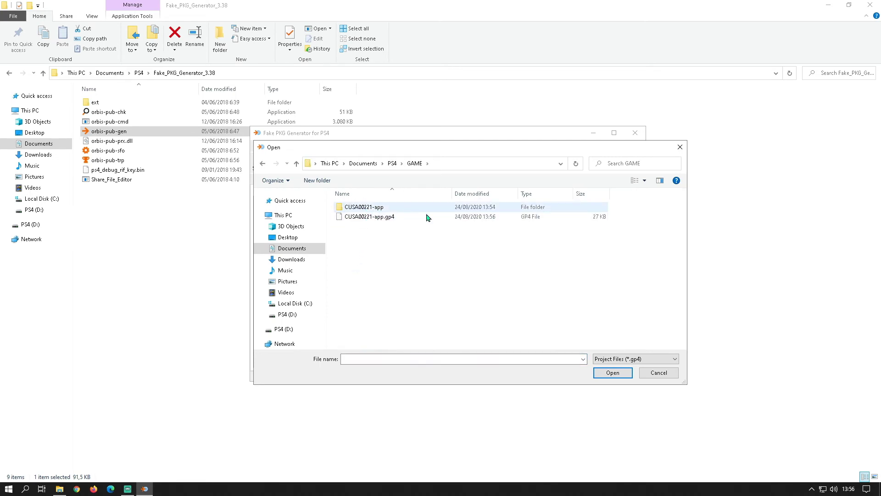
{"action": "left_click", "coordinate": [389, 219]}
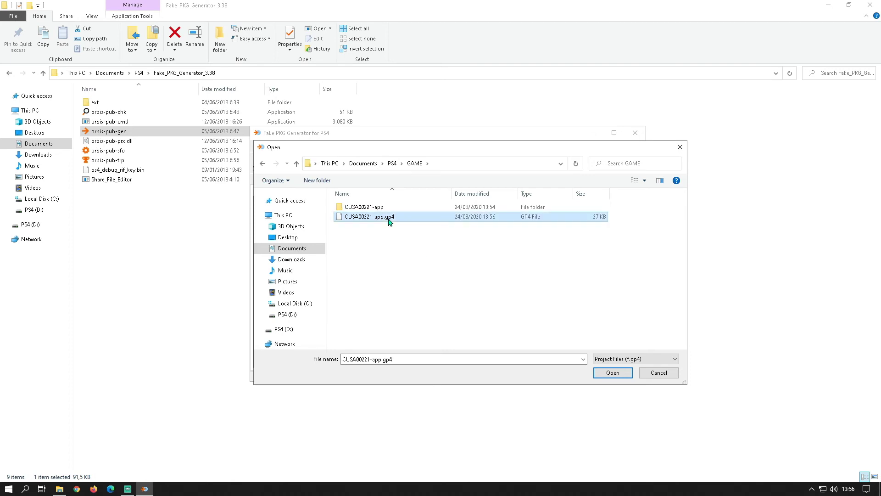
{"action": "left_click", "coordinate": [603, 373]}
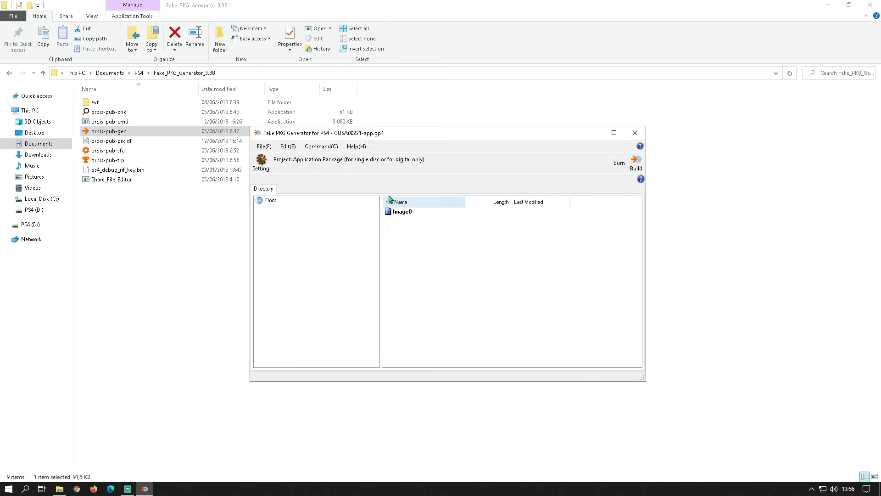
Step: Check the Content ID and the 32-character passcode in the project's package settings, and accept the settings
{"action": "left_click", "coordinate": [321, 147]}
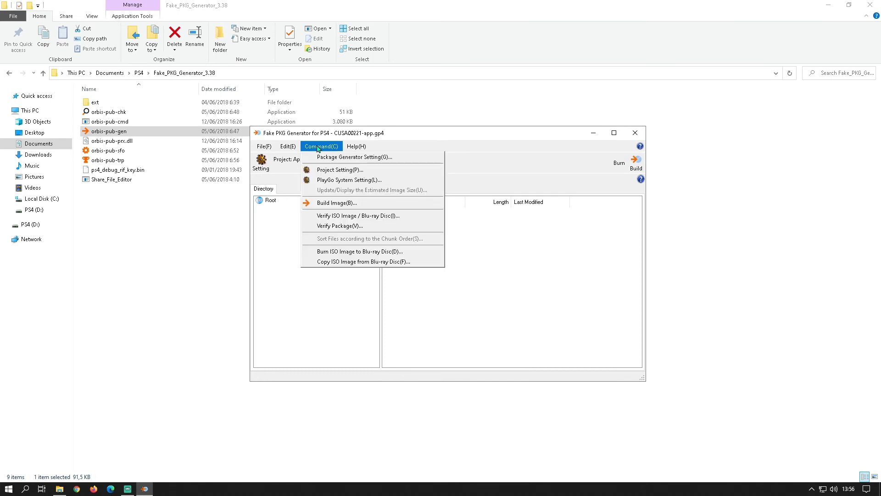
{"action": "left_click", "coordinate": [330, 170]}
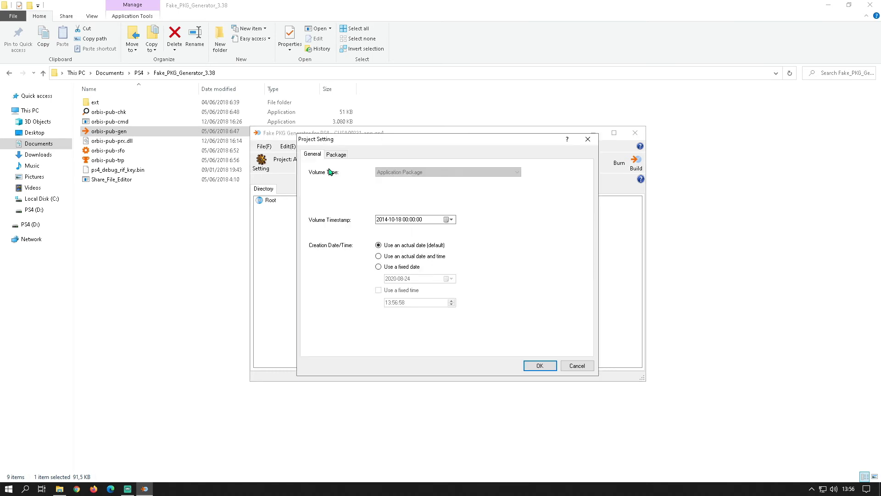
{"action": "left_click", "coordinate": [332, 156]}
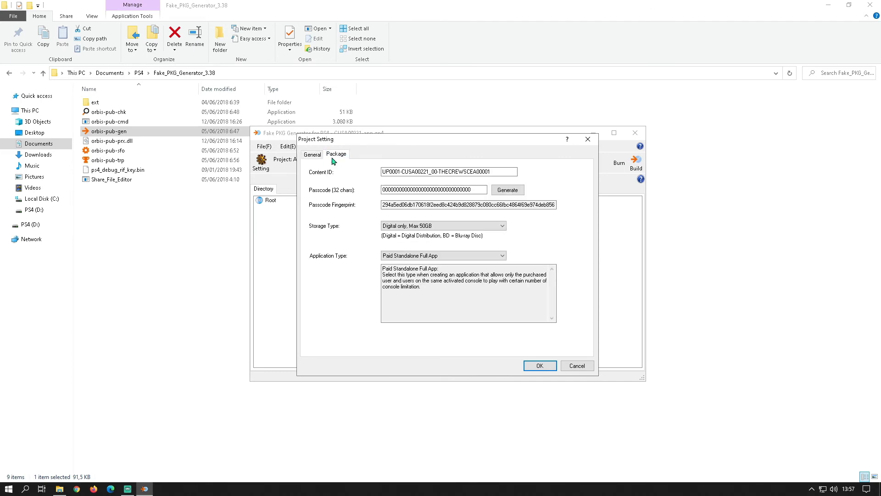
{"action": "mouse_move", "coordinate": [383, 171]}
{"action": "left_mouse_down"}
{"action": "mouse_move", "coordinate": [465, 174]}
{"action": "mouse_move", "coordinate": [374, 174]}
{"action": "left_mouse_up"}
{"action": "left_click", "coordinate": [500, 173]}
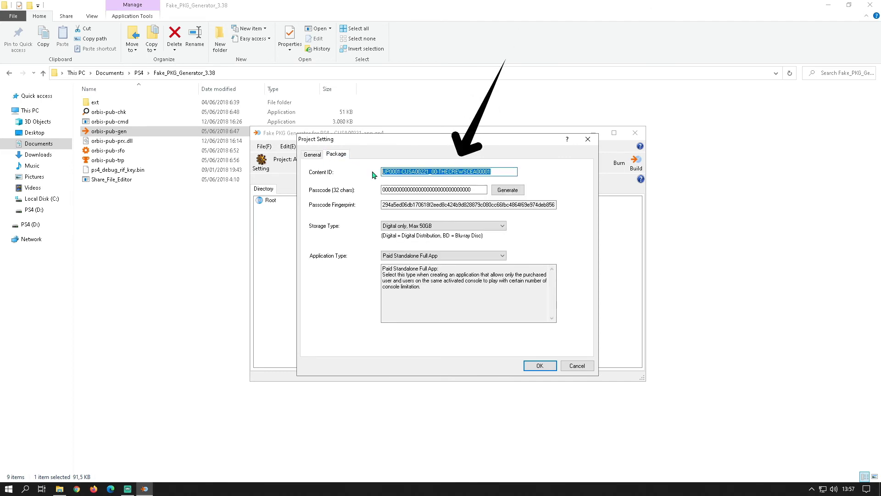
{"action": "double_click", "coordinate": [418, 189]}
{"action": "left_click_drag", "start_coordinate": [477, 190], "coordinate": [372, 189]}
{"action": "left_click", "coordinate": [387, 189]}
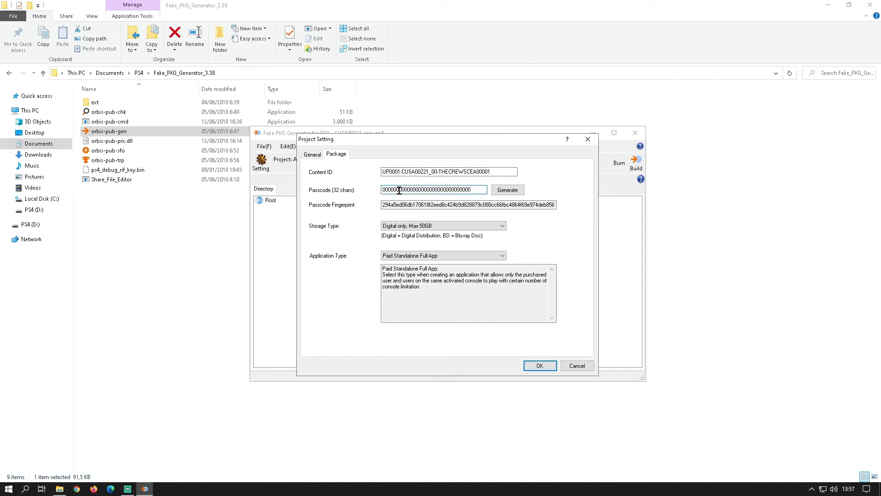
{"action": "left_click", "coordinate": [528, 366]}
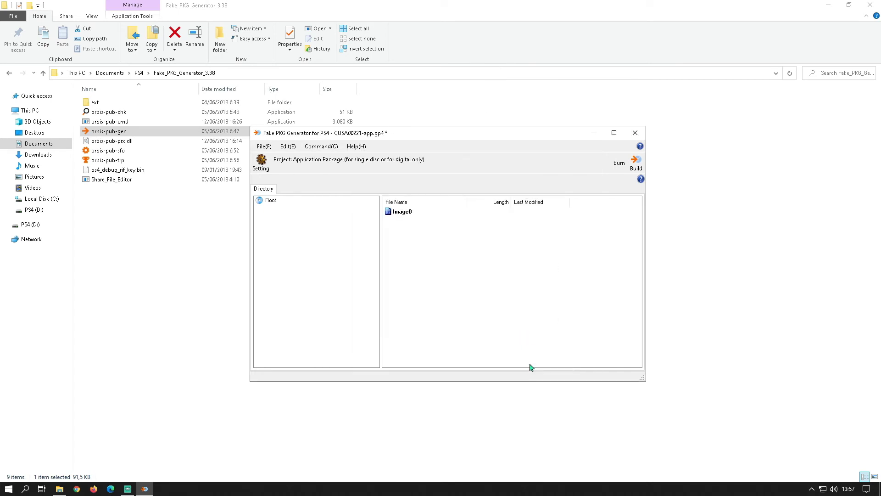
Step: Build the package file into the GAME folder under the suggested name UP0001-CUSA00221_00-THECREWSCEA00001-A0100-V0100
{"action": "left_click", "coordinate": [321, 146]}
{"action": "left_click", "coordinate": [336, 204]}
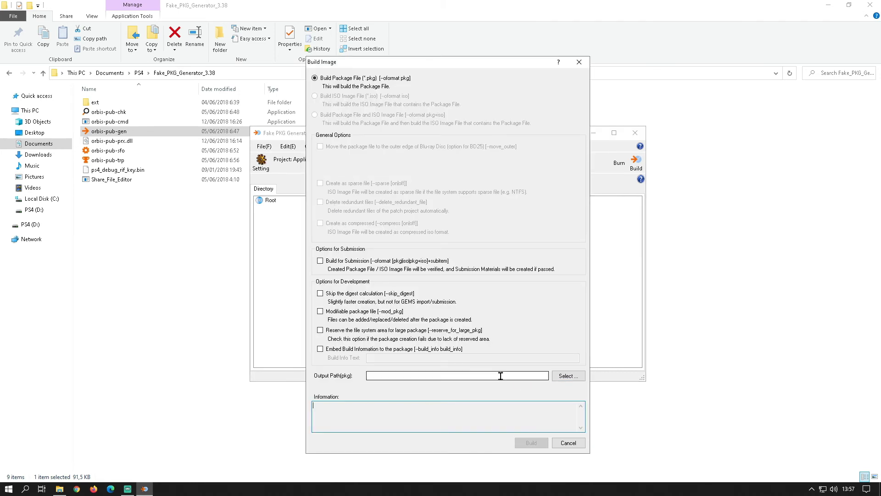
{"action": "left_click", "coordinate": [564, 377]}
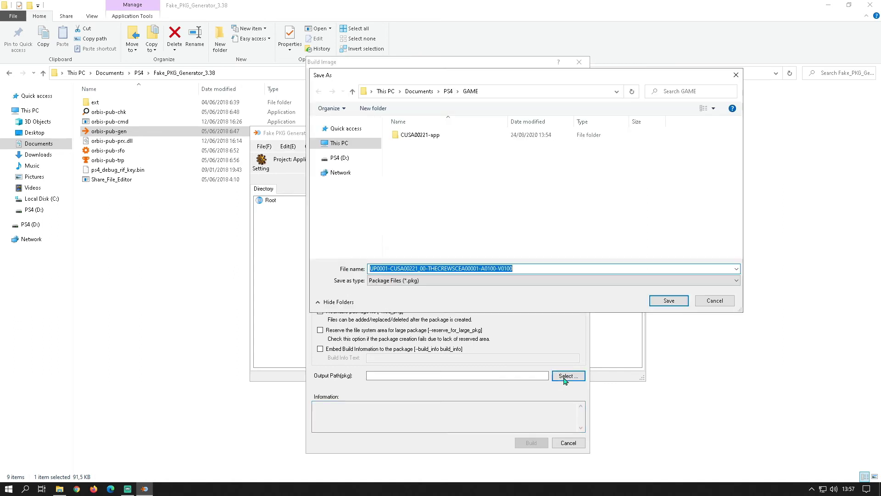
{"action": "left_click", "coordinate": [680, 303]}
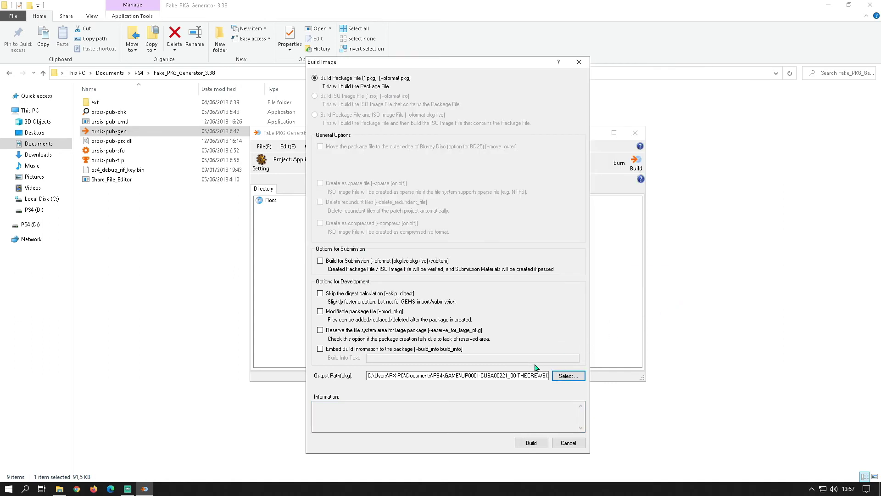
{"action": "left_click", "coordinate": [529, 443]}
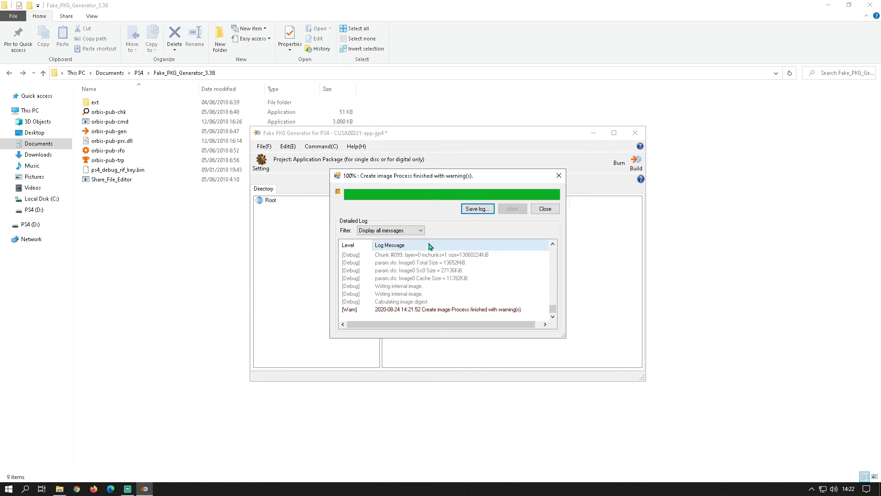
Step: Dismiss the build log and close Fake PKG Generator without saving changes to CUSA00221-app.gp4
{"action": "left_click", "coordinate": [542, 209]}
{"action": "left_click", "coordinate": [634, 133]}
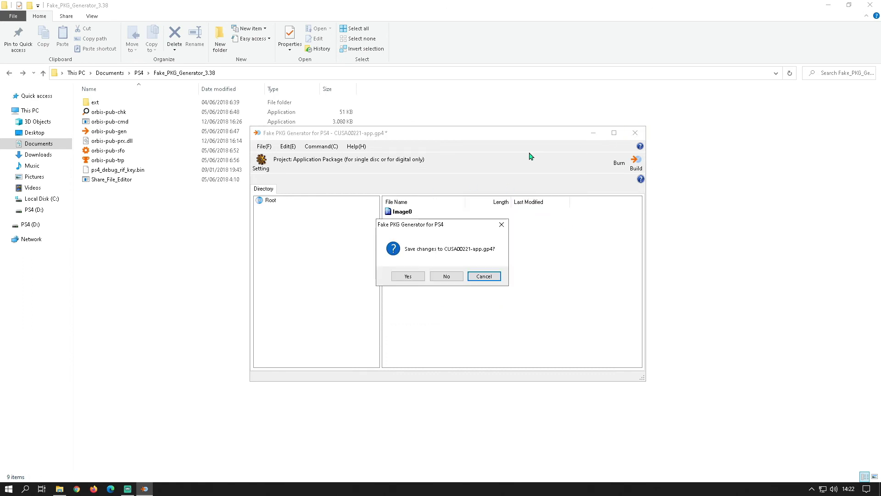
{"action": "left_click", "coordinate": [448, 276]}
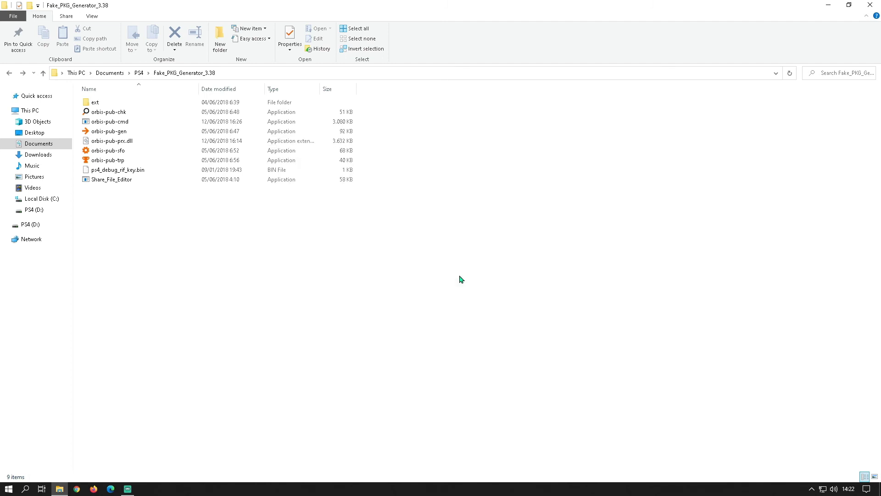
Step: Open the Documents\PS4\GAME folder, widen the Name column to fit, and check the built PKG file
{"action": "left_click", "coordinate": [138, 75]}
{"action": "left_click", "coordinate": [127, 115]}
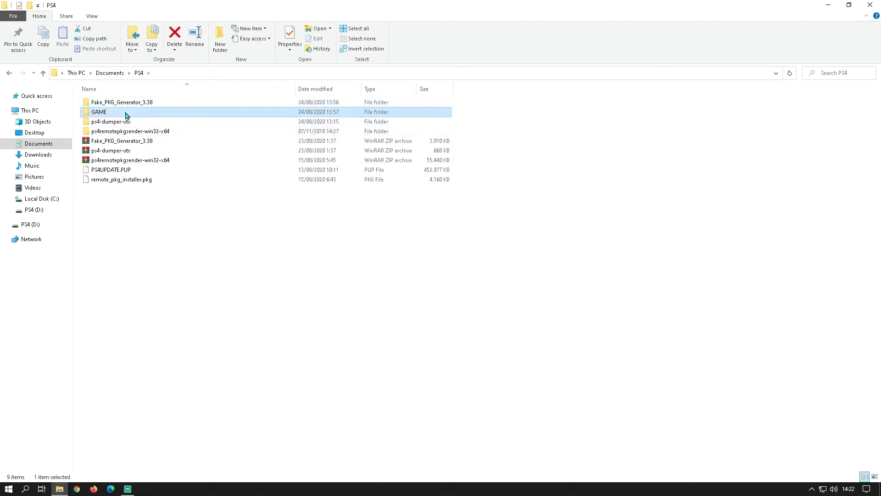
{"action": "double_click", "coordinate": [127, 116]}
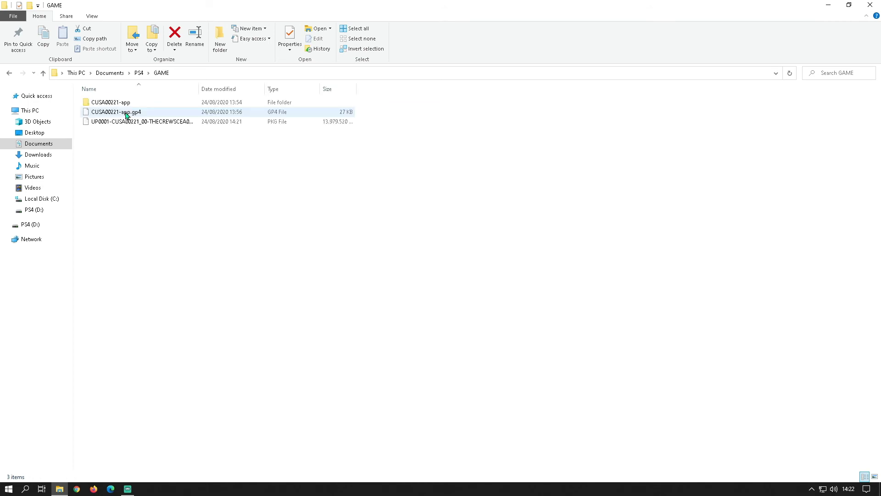
{"action": "double_click", "coordinate": [198, 89]}
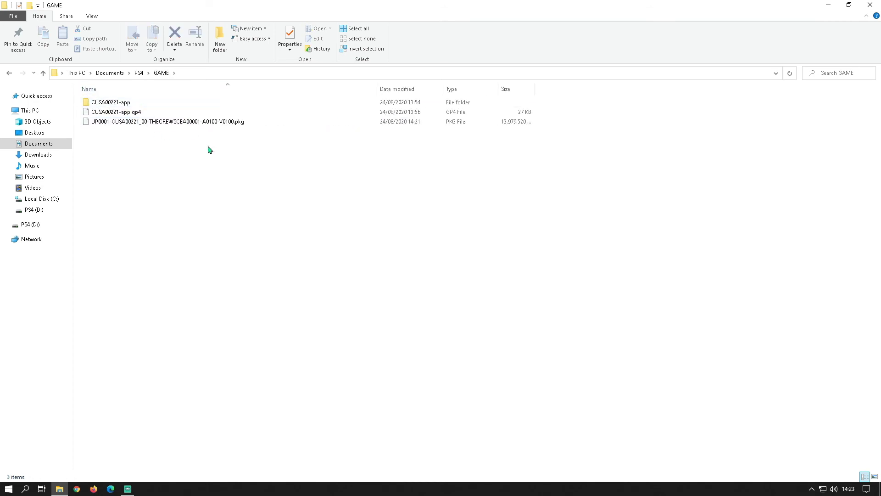
{"action": "left_click", "coordinate": [190, 120]}
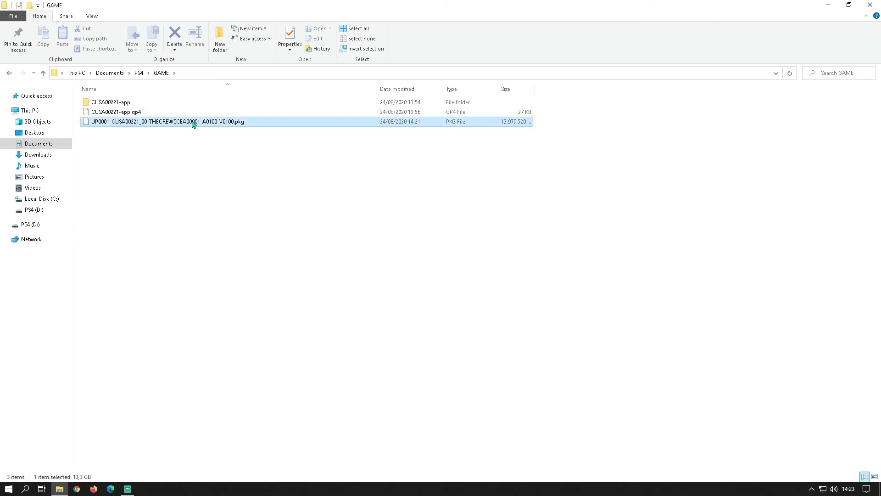
{"action": "left_click", "coordinate": [183, 190]}
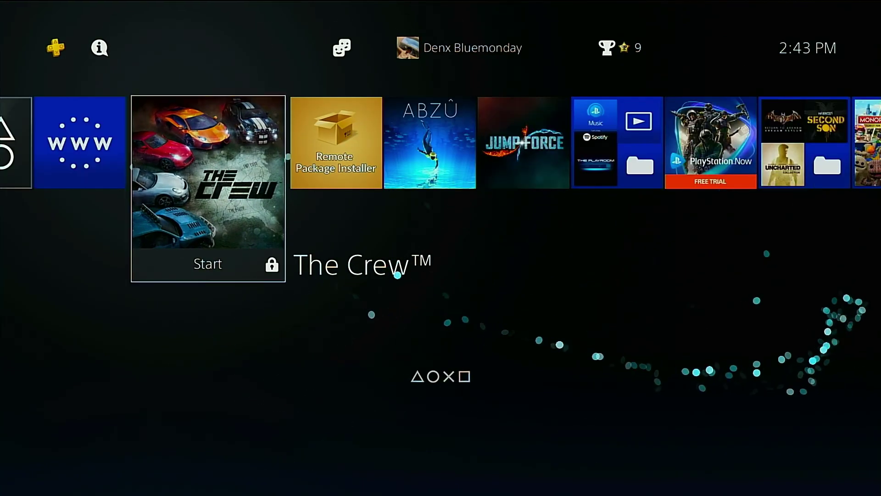
Step: Start The Crew from the PS4 home screen
{"action": "key", "text": "Return"}
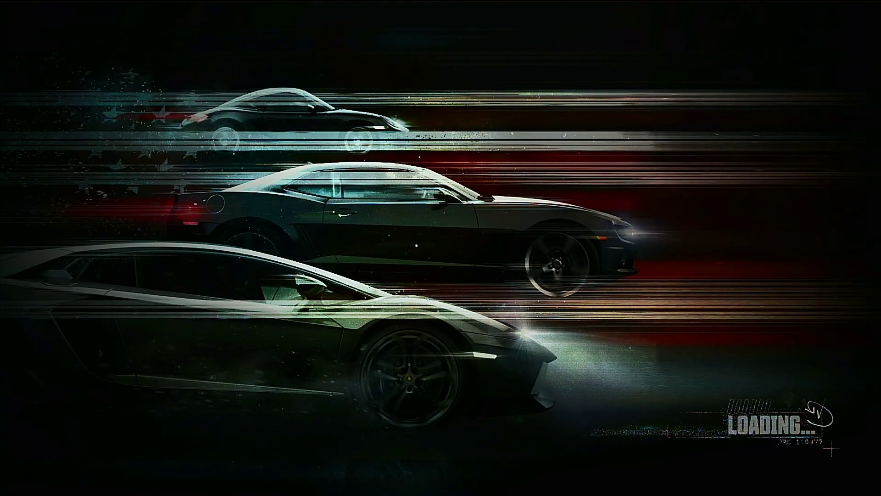